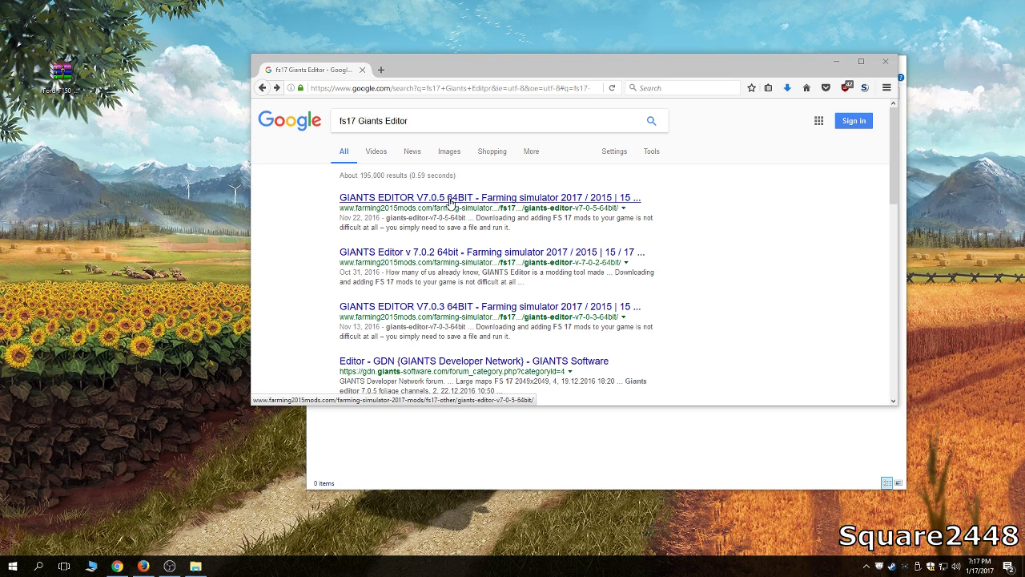
# Step: Open the GIANTS EDITOR V7.0.5 64BIT page on farming2015mods.com and scroll to its download option
pyautogui.click(450, 198)
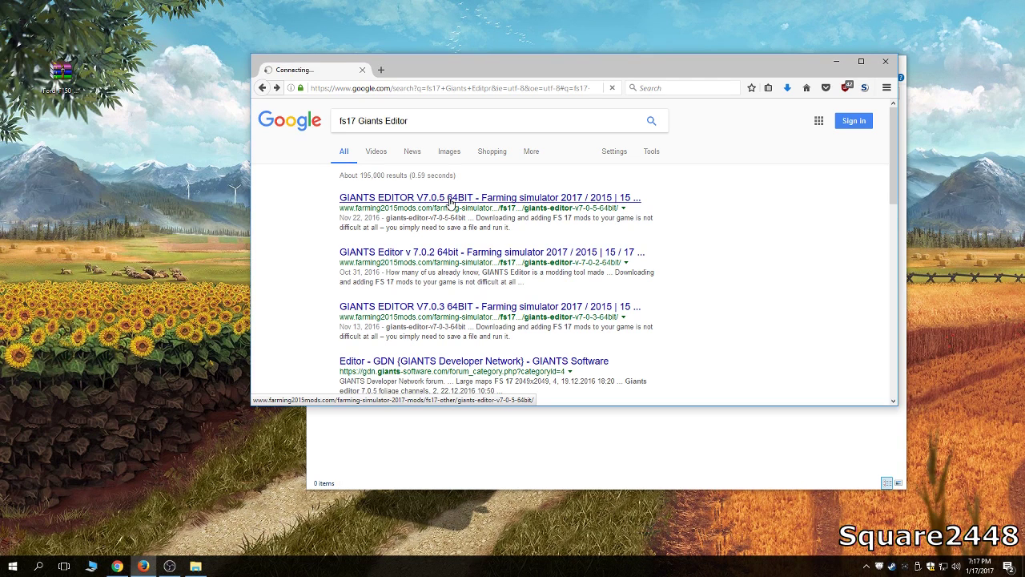
pyautogui.click(861, 62)
pyautogui.scroll(-3, 608, 249)
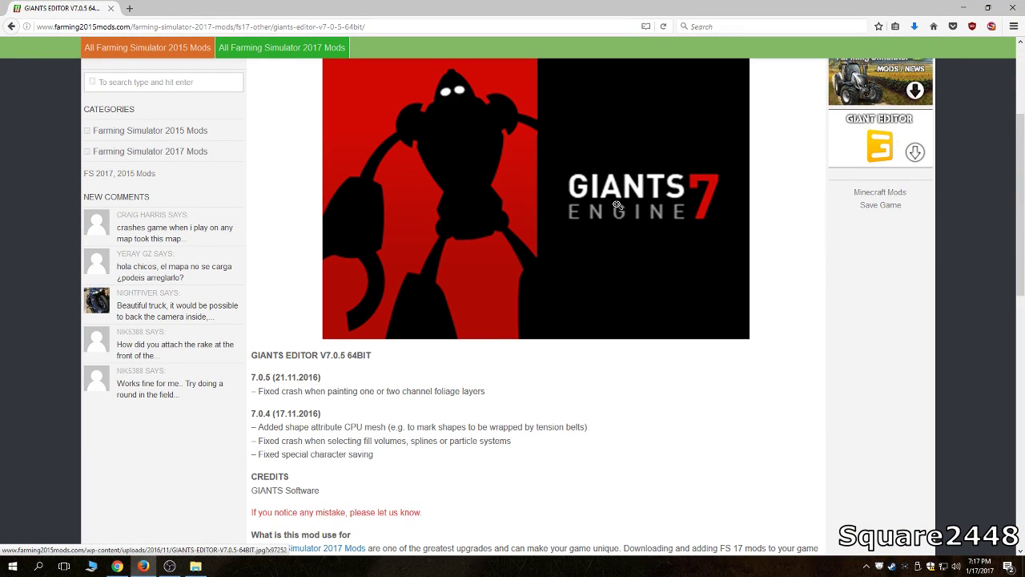
pyautogui.scroll(-3, 604, 210)
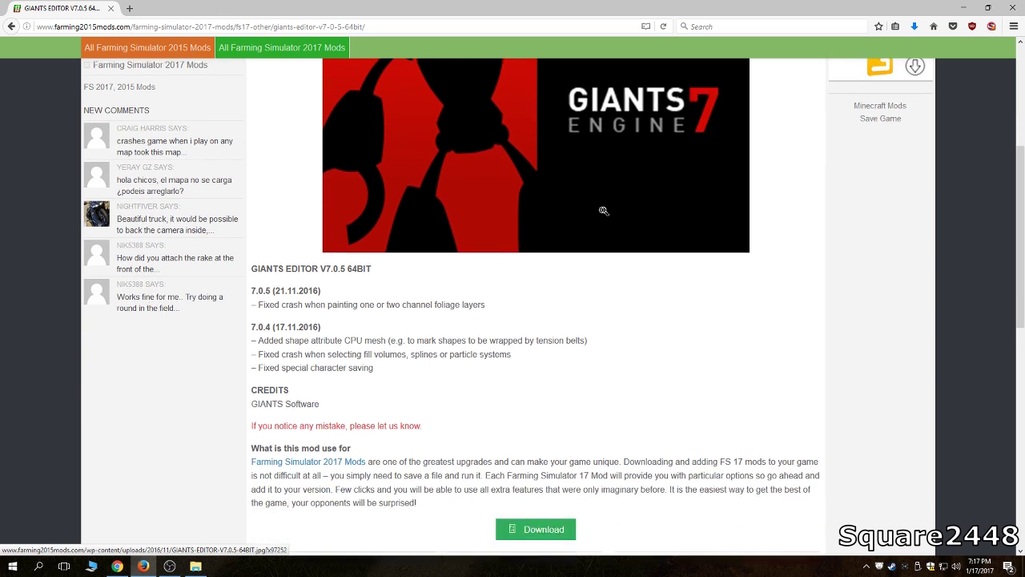
pyautogui.scroll(4, 588, 229)
pyautogui.scroll(-3, 560, 151)
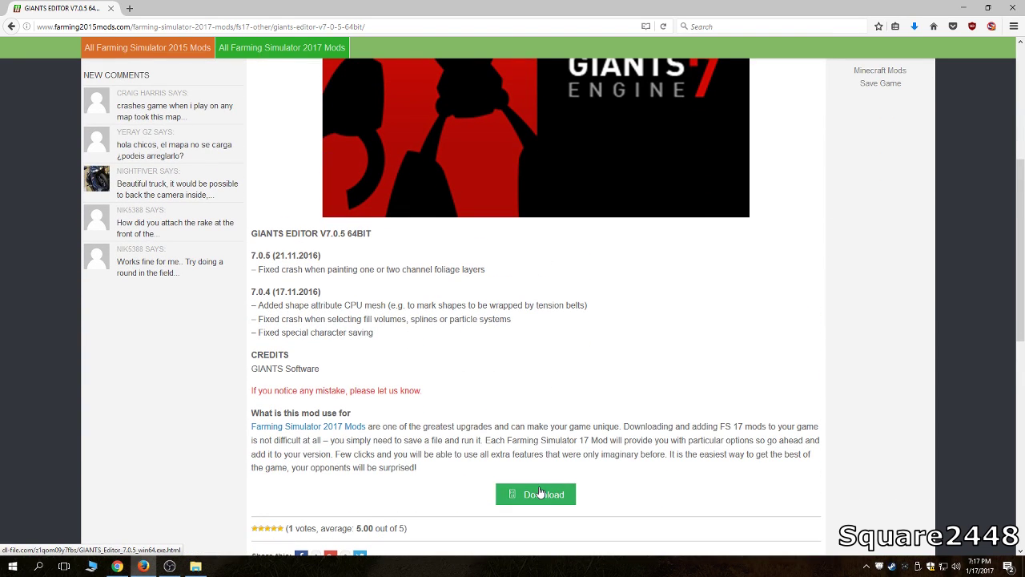
# Step: Download the 8.0 MB GIANTS_Editor_7.0.5_win64.exe from DL-file.com and save it to disk
pyautogui.click(540, 493)
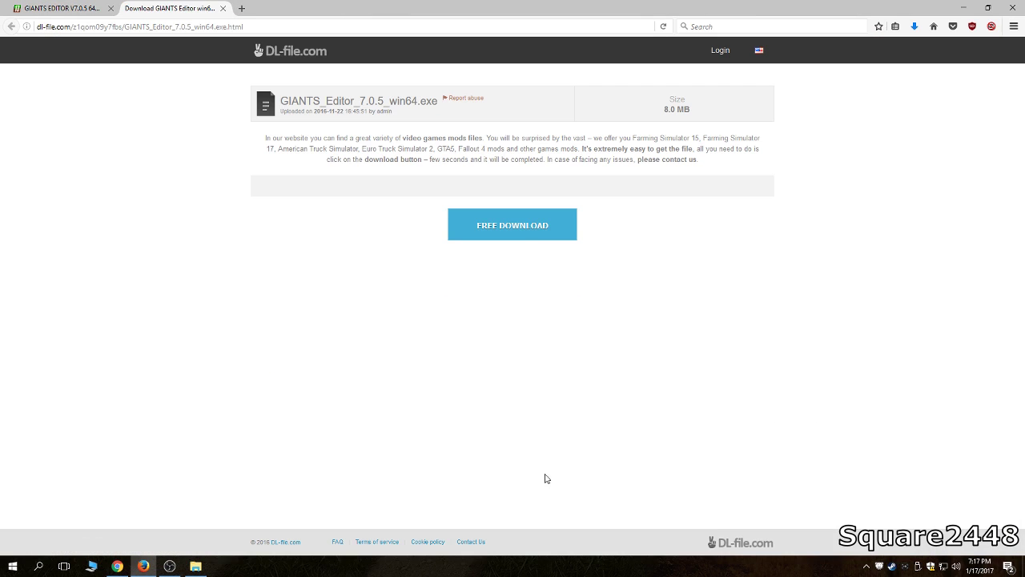
pyautogui.click(522, 232)
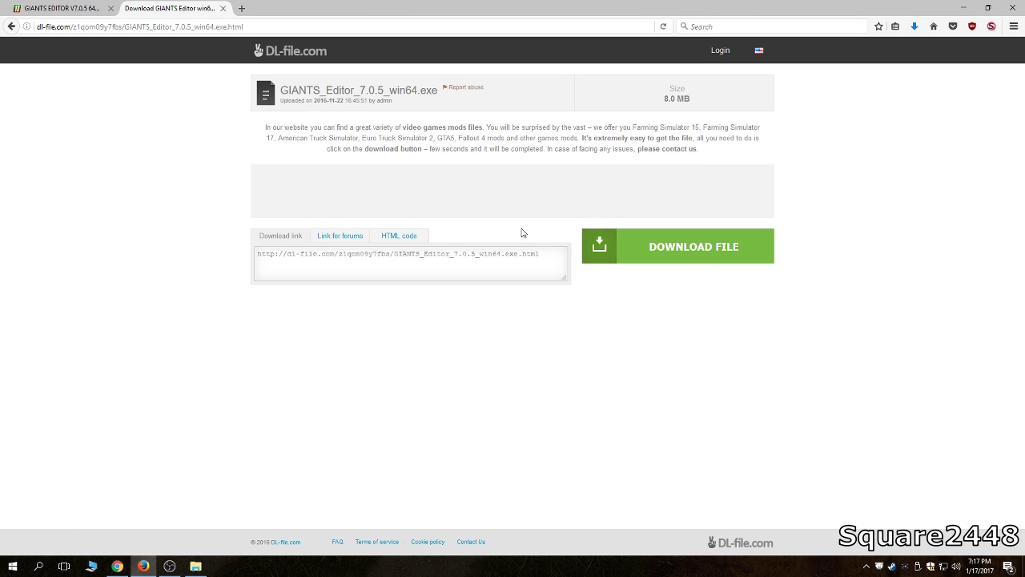
pyautogui.click(711, 261)
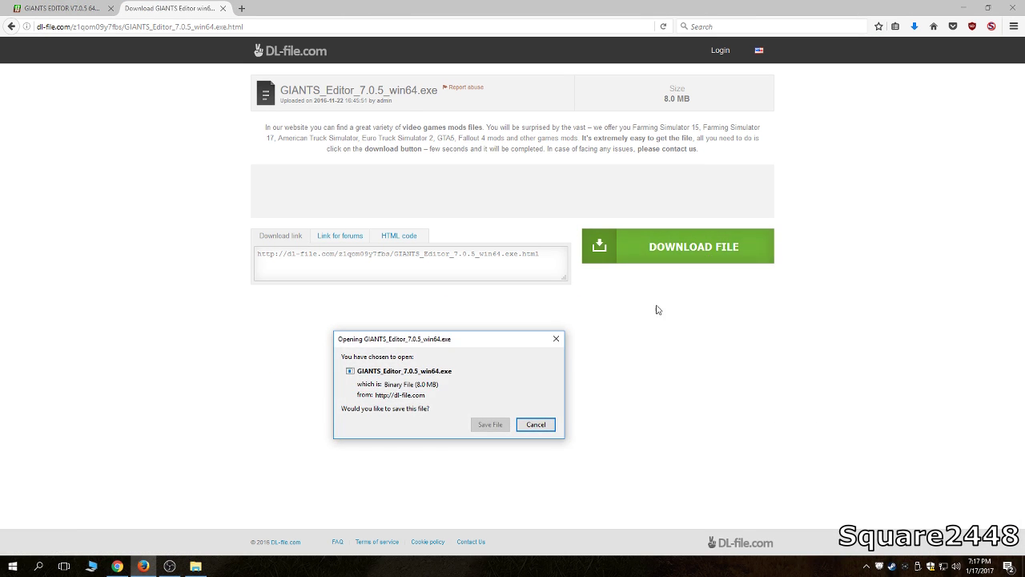
pyautogui.click(488, 423)
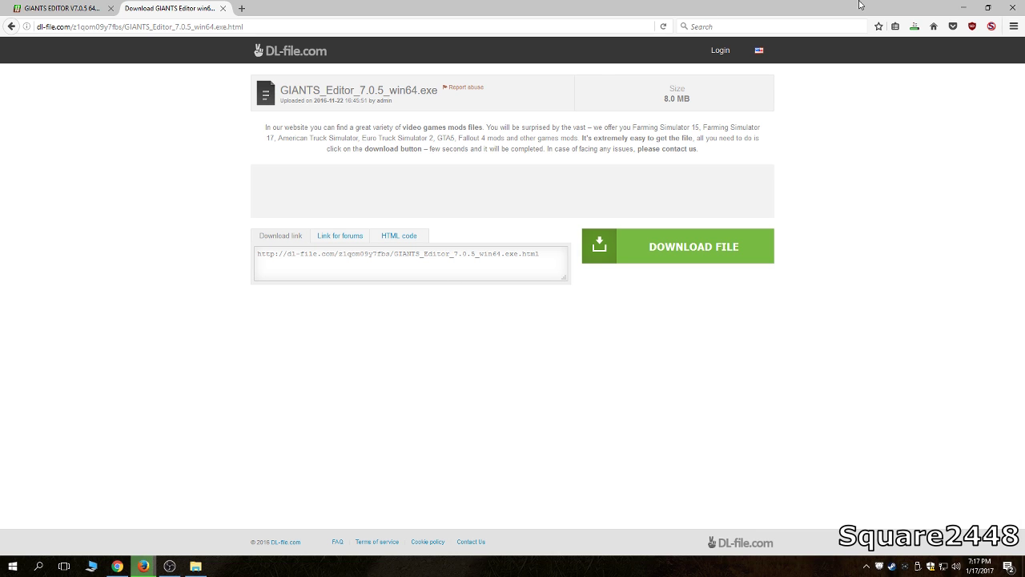
# Step: Extract the desktop Ford F150 Raptor archive with WinRAR into a new Ford_F150_Raptor folder
pyautogui.click(963, 7)
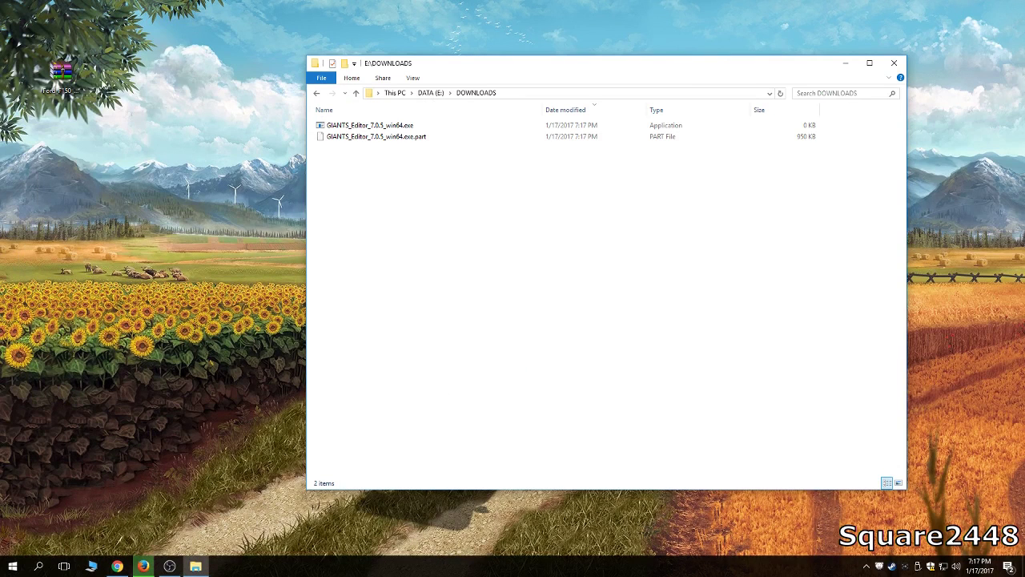
pyautogui.moveTo(61, 72); pyautogui.dragTo(142, 129)
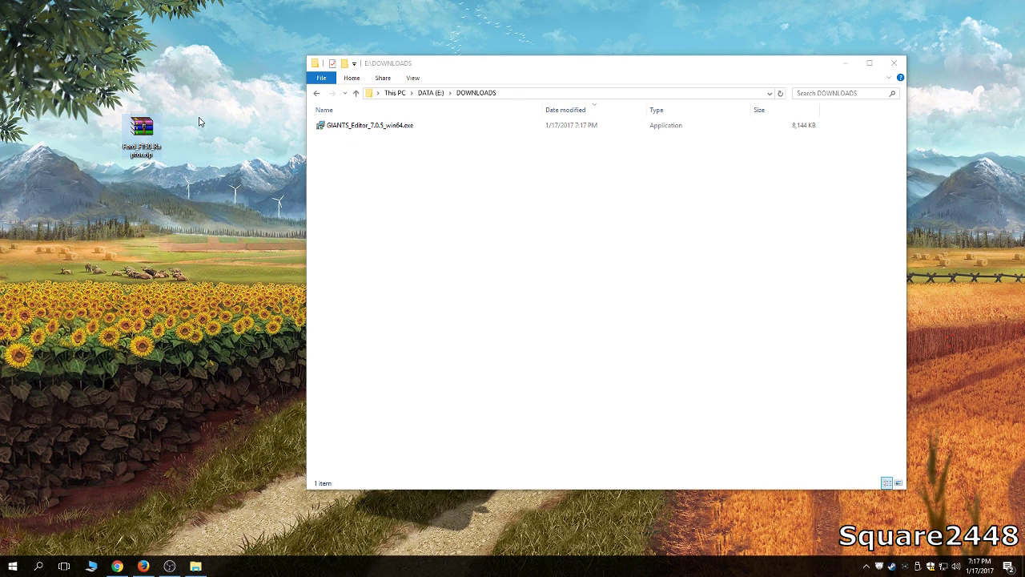
pyautogui.rightClick(151, 127)
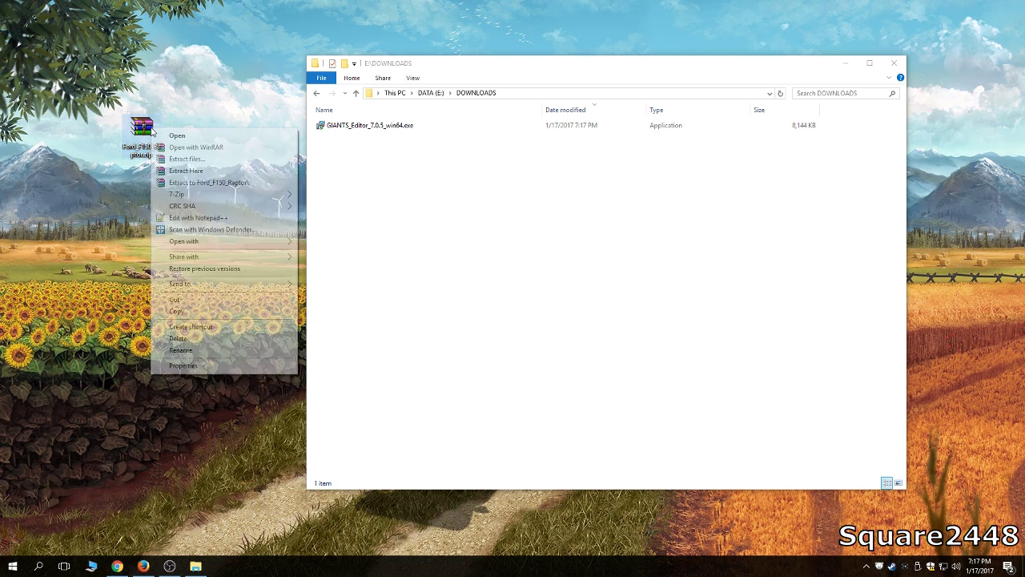
pyautogui.click(187, 159)
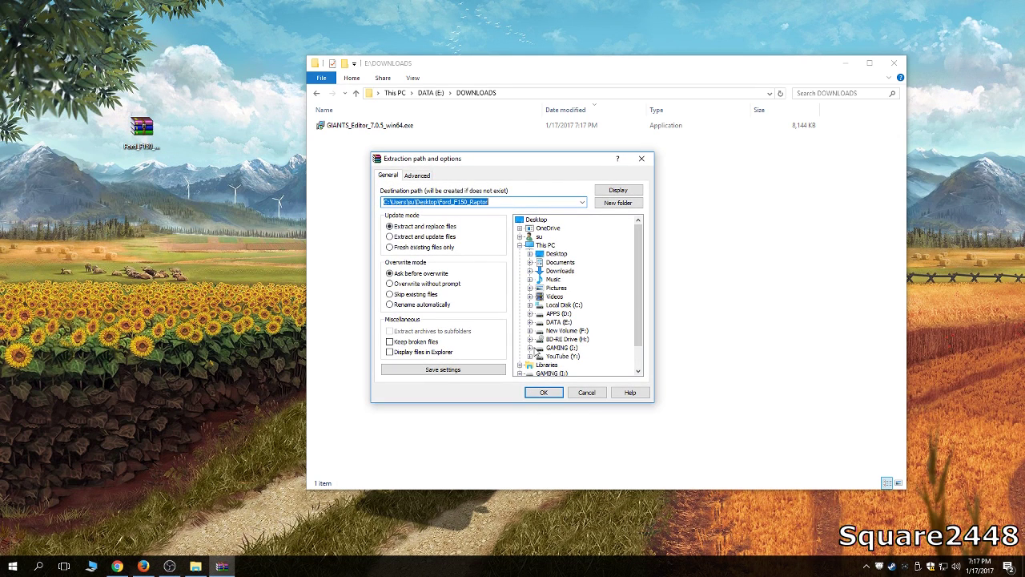
pyautogui.click(552, 392)
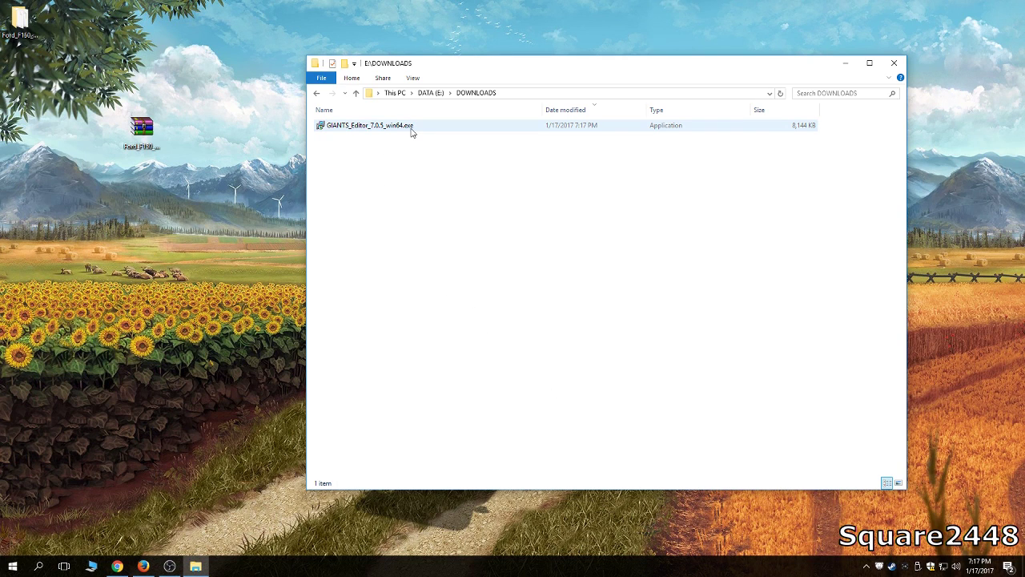
# Step: Run GIANTS_Editor_7.0.5_win64.exe, accept the license, and install GIANTS Editor 64-bit into the default folder
pyautogui.doubleClick(412, 128)
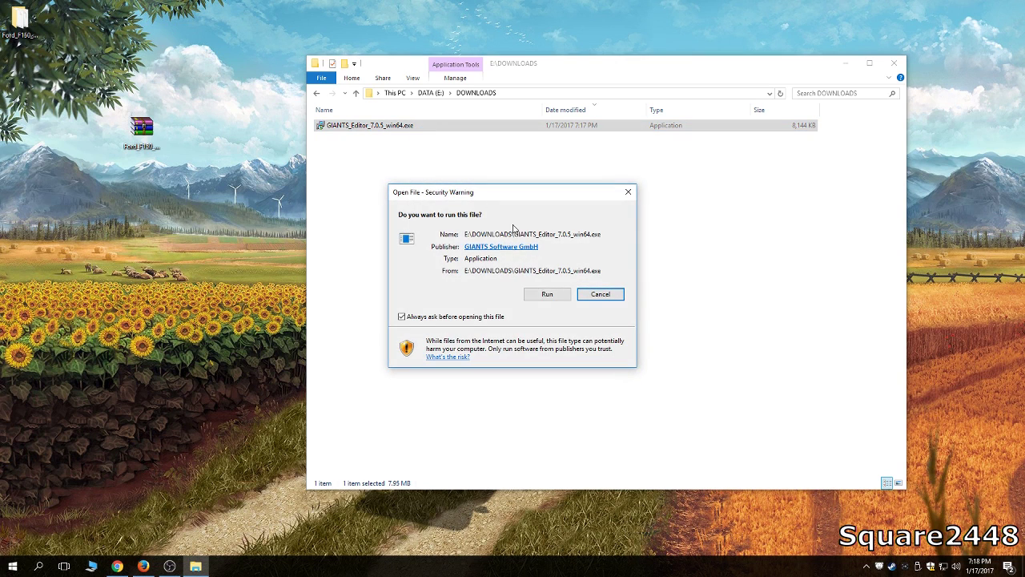
pyautogui.click(547, 295)
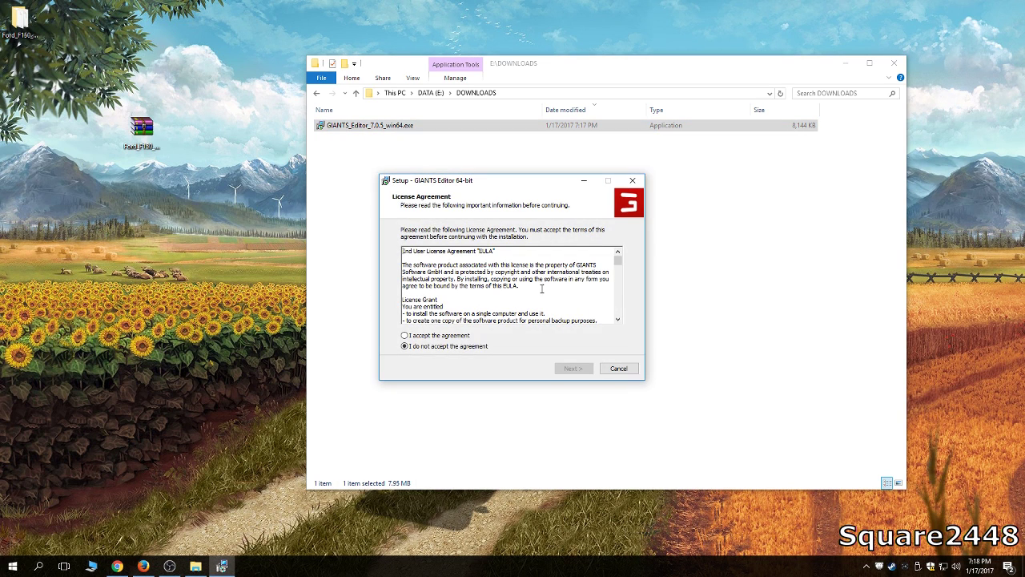
pyautogui.click(430, 336)
pyautogui.click(577, 368)
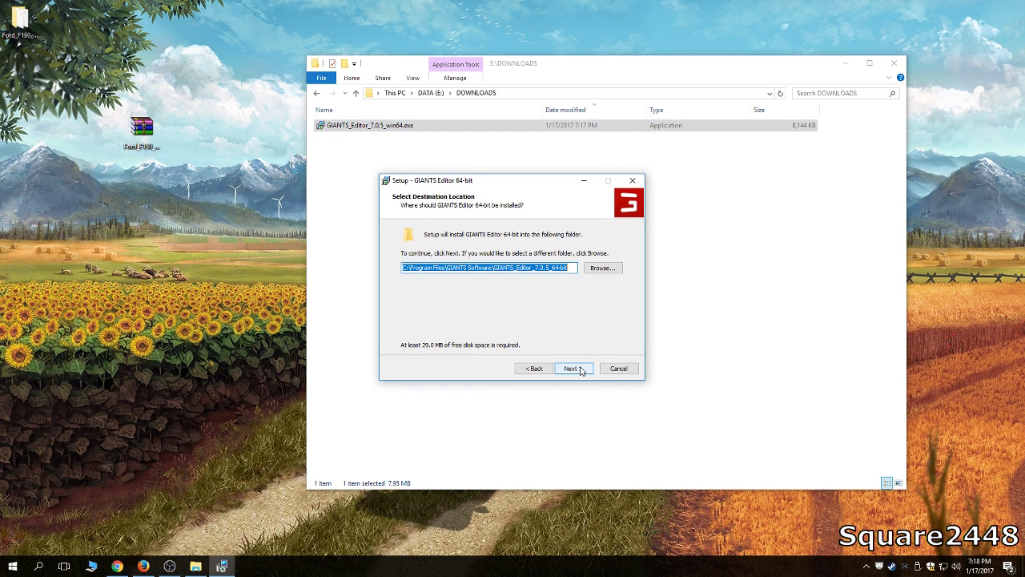
pyautogui.click(580, 369)
pyautogui.click(580, 369)
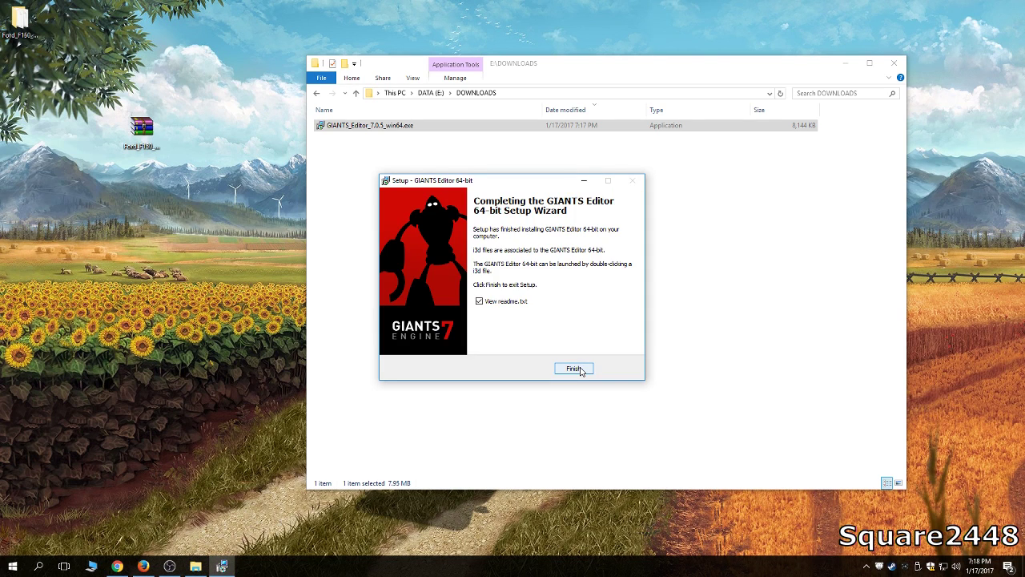
pyautogui.click(581, 370)
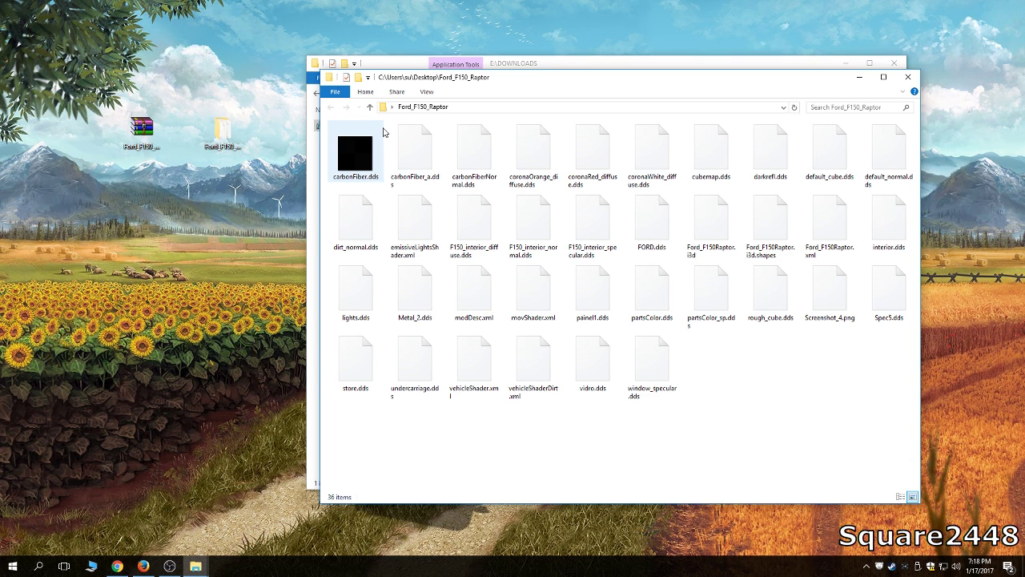
# Step: Close the changelog readme and open Ford_F150Raptor.i3d from the Ford_F150_Raptor folder
pyautogui.click(432, 47)
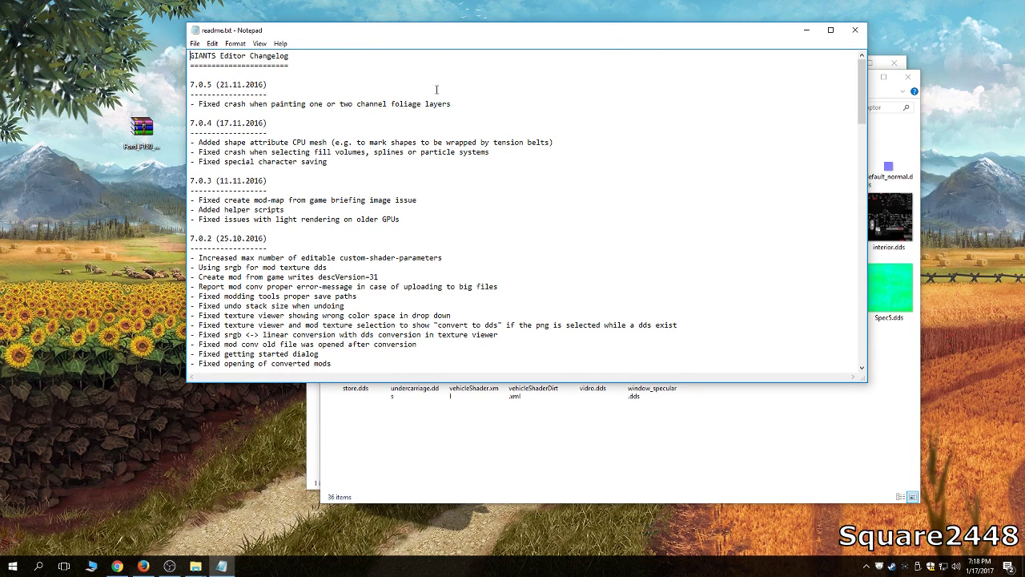
pyautogui.click(855, 31)
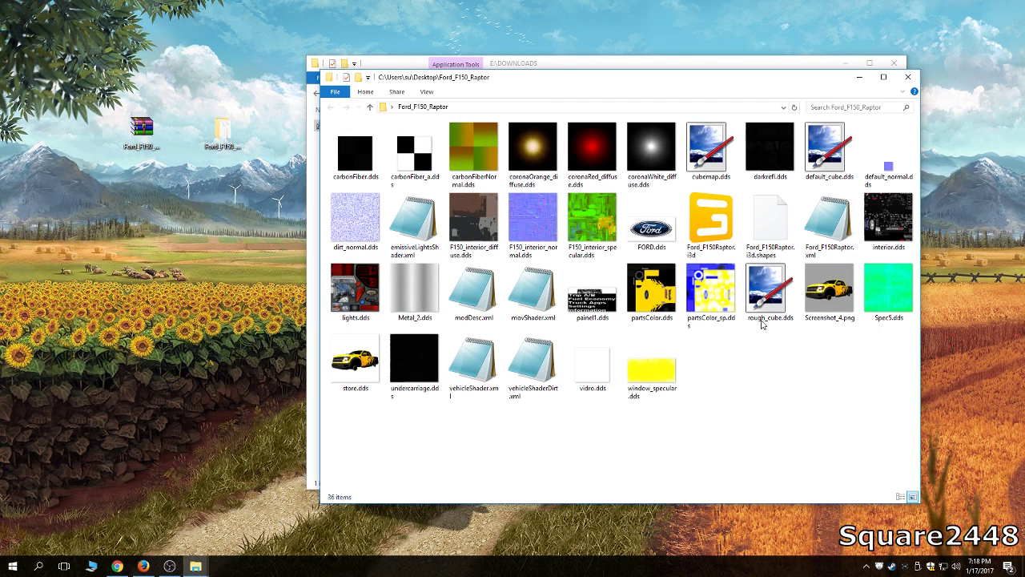
pyautogui.click(729, 220)
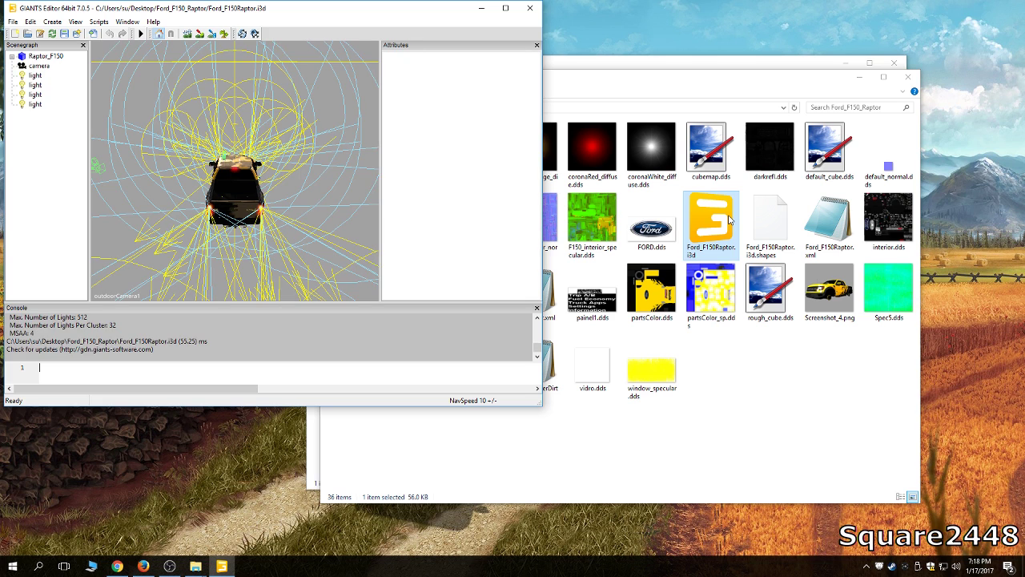
# Step: Maximize the GIANTS Editor window and orbit the camera to a side view of the Raptor
pyautogui.click(505, 8)
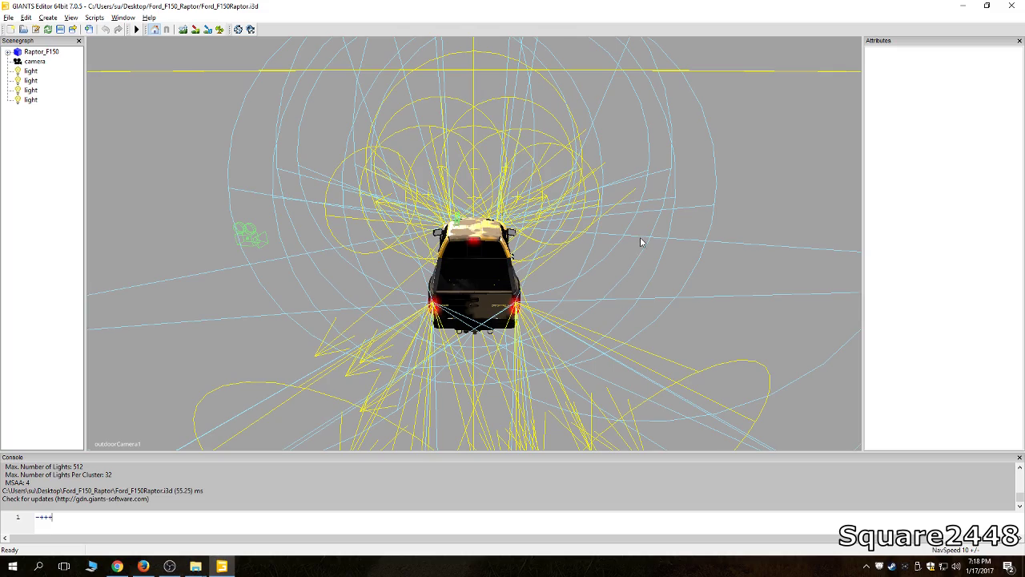
pyautogui.moveTo(657, 245); pyautogui.dragTo(576, 193, button='right')
# Step: Select the rear turn light and the backLightsHigh light at the truck's tail
pyautogui.click(552, 298)
pyautogui.click(630, 298)
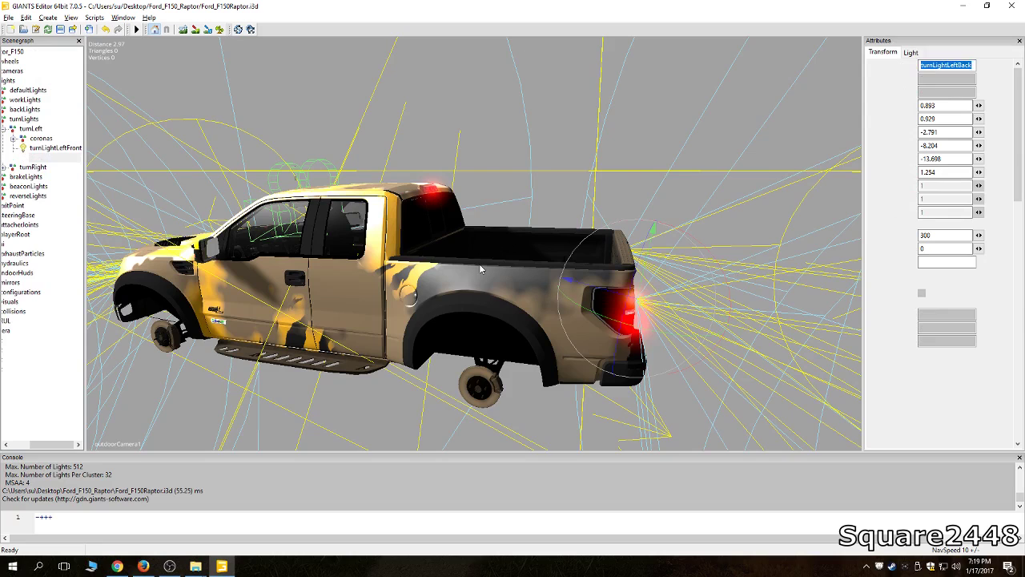
pyautogui.click(631, 298)
pyautogui.click(631, 303)
pyautogui.scroll(-2, 500, 282)
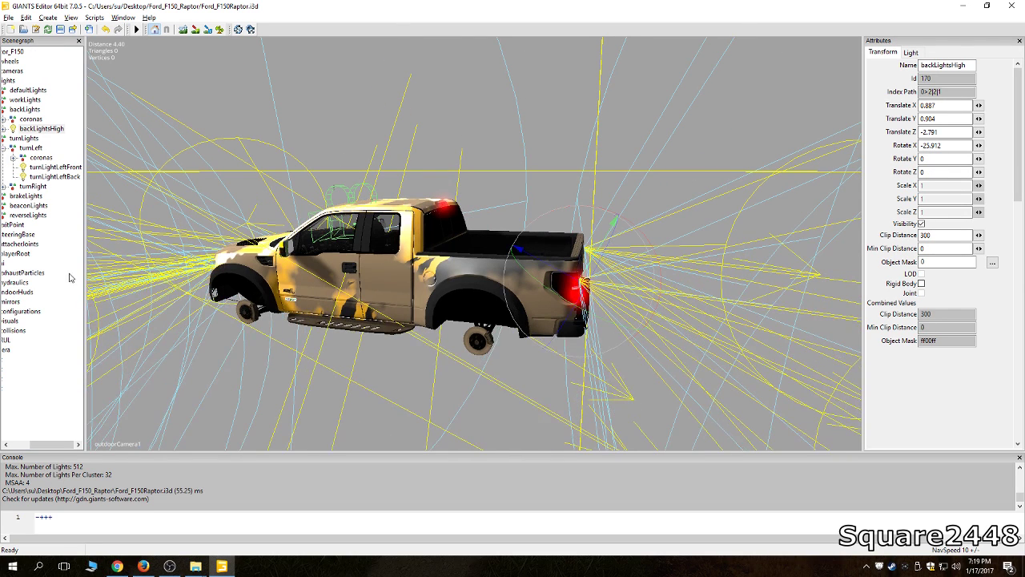
# Step: Widen the scenegraph panel and walk up the node list past indoorHuds
pyautogui.moveTo(142, 278); pyautogui.dragTo(141, 278)
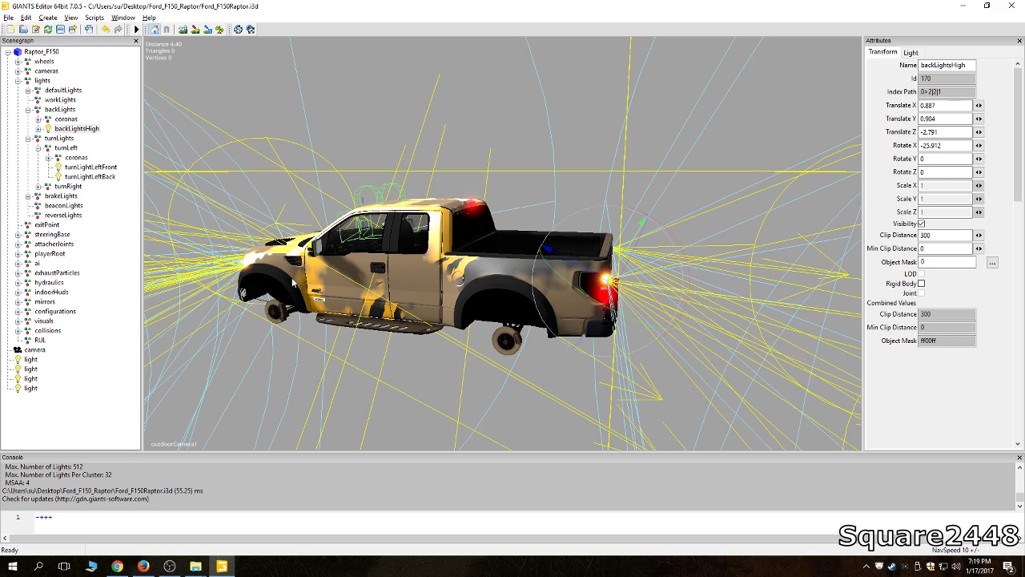
pyautogui.click(50, 310)
pyautogui.click(48, 302)
pyautogui.click(46, 292)
pyautogui.click(44, 273)
pyautogui.click(45, 255)
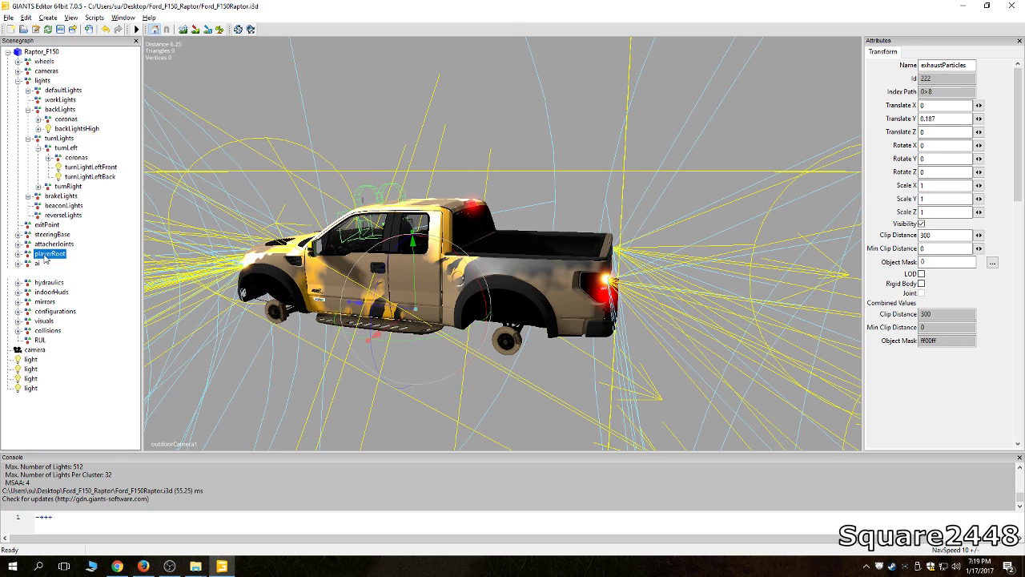
# Step: Select and frame steeringBase, then expand steeringWheel1 > wheel to select the volante node
pyautogui.click(44, 244)
pyautogui.click(48, 234)
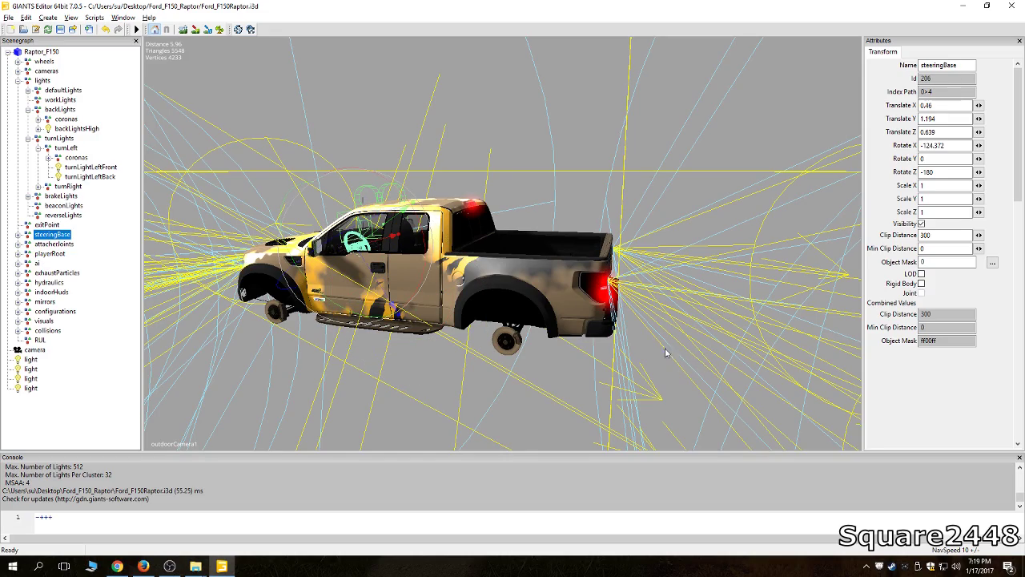
pyautogui.press('f')
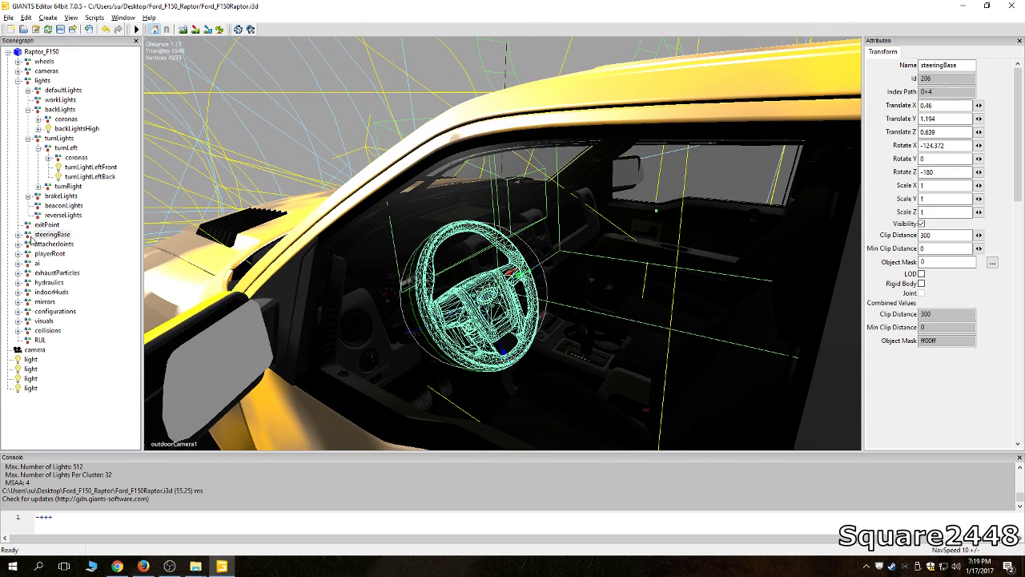
pyautogui.click(19, 234)
pyautogui.click(29, 245)
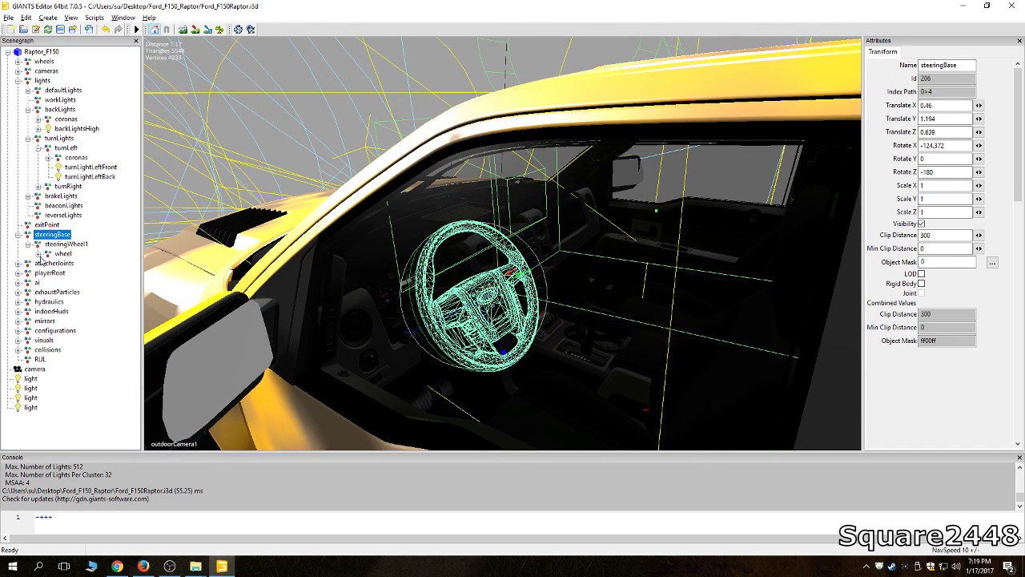
pyautogui.click(37, 253)
pyautogui.click(69, 282)
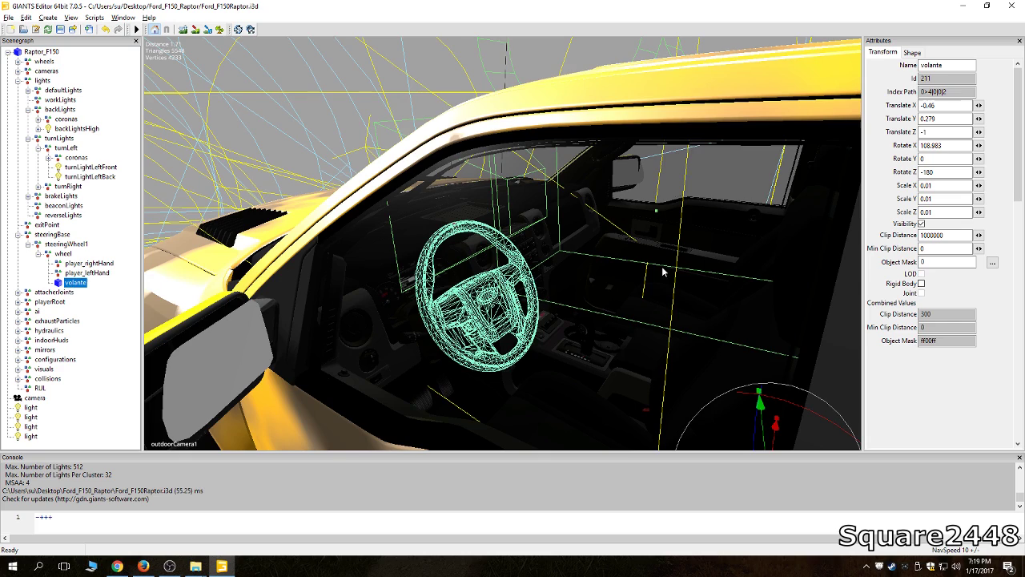
# Step: Drag the volante steering wheel upward, then undo to restore its original position
pyautogui.moveTo(664, 272); pyautogui.dragTo(671, 276, button='middle')
pyautogui.moveTo(707, 416); pyautogui.dragTo(677, 382)
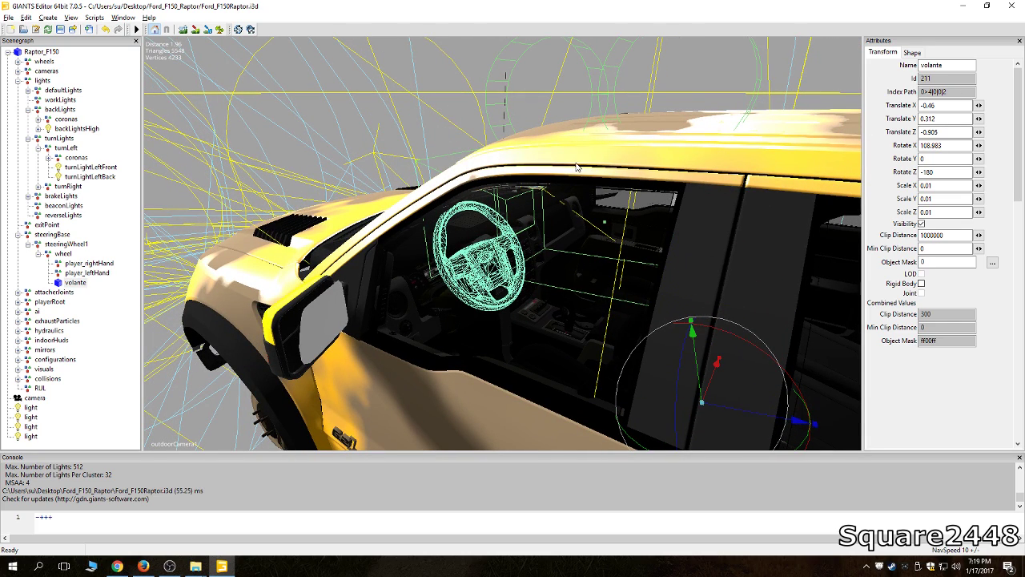
pyautogui.hotkey('ctrl', 'z')
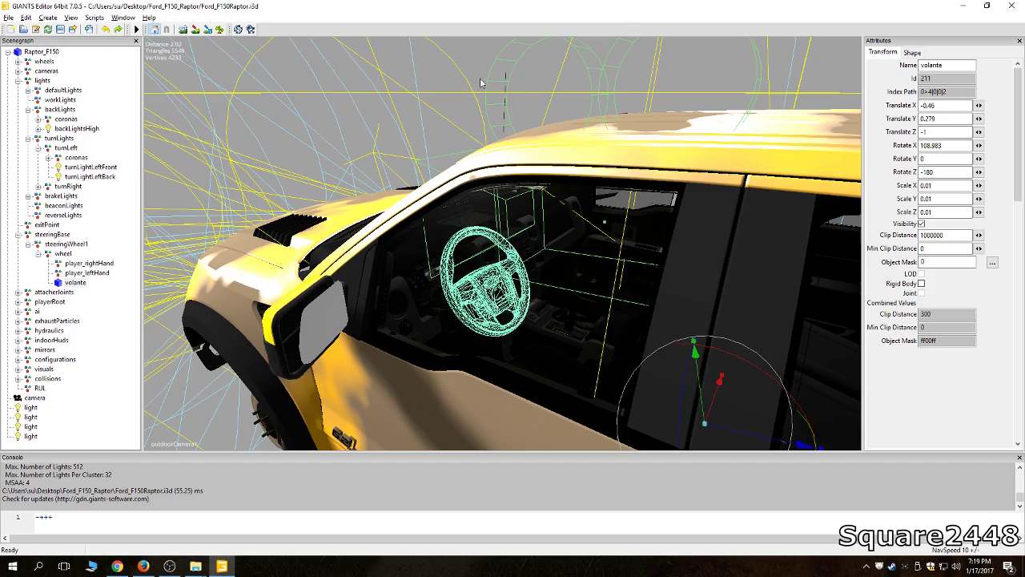
pyautogui.scroll(-3, 517, 133)
pyautogui.scroll(-2, 514, 152)
pyautogui.click(609, 392)
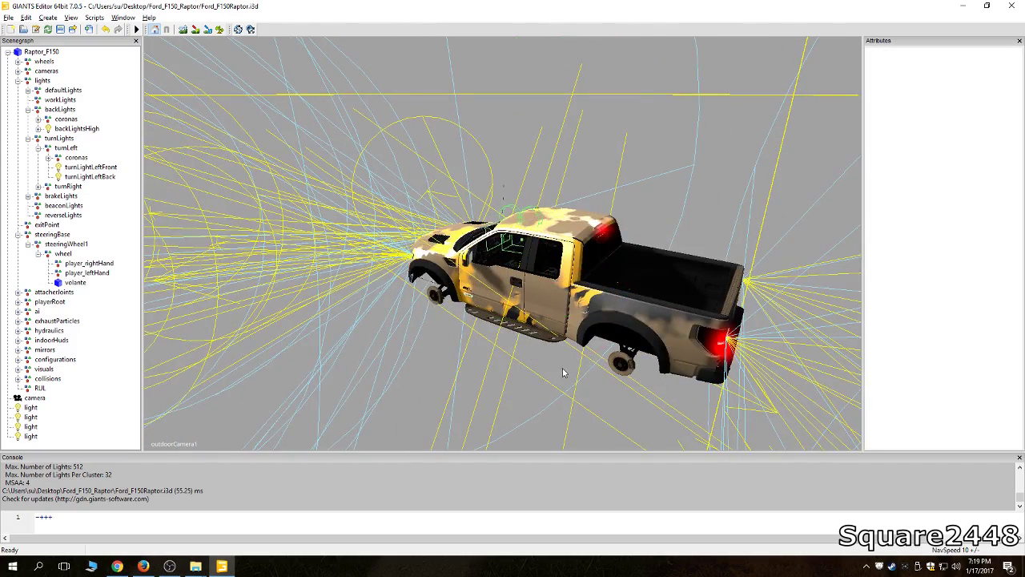
pyautogui.scroll(3, 639, 289)
pyautogui.moveTo(639, 290); pyautogui.dragTo(515, 243, button='middle')
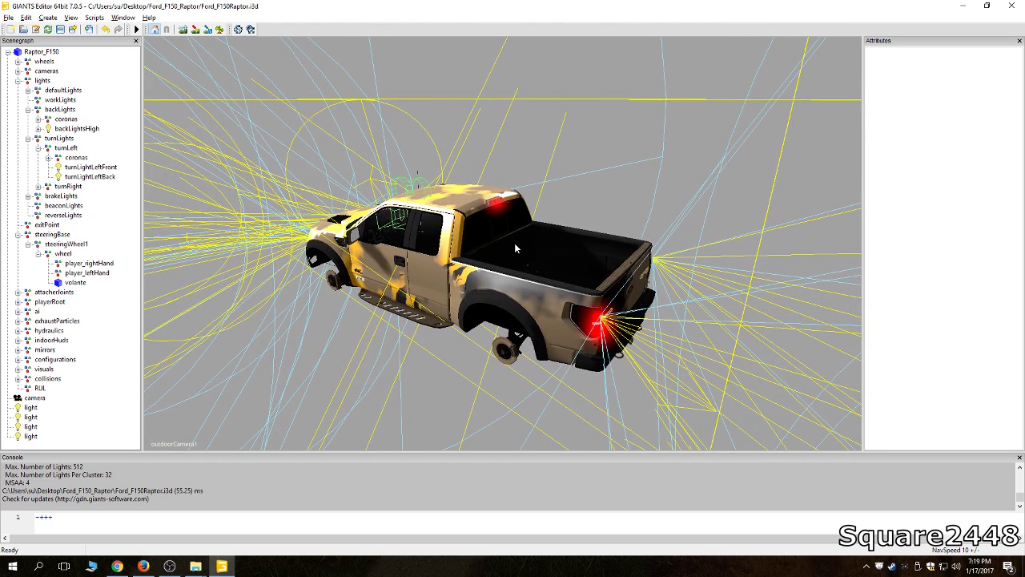